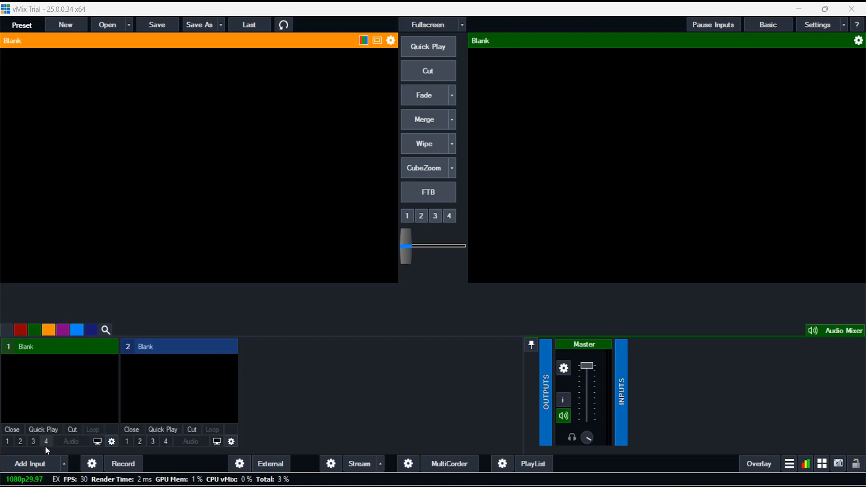
# - Add the c922 Pro Stream Webcam as camera input 1 with its audio device set to None
pyautogui.click(36, 463)
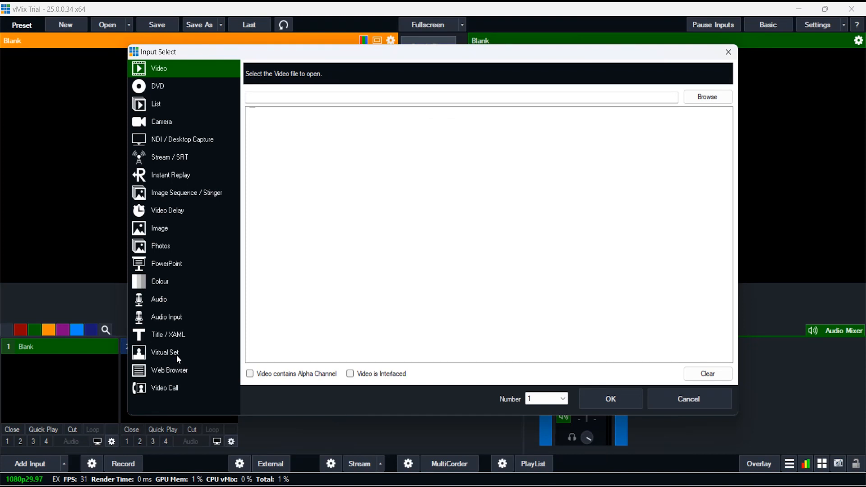
pyautogui.click(170, 124)
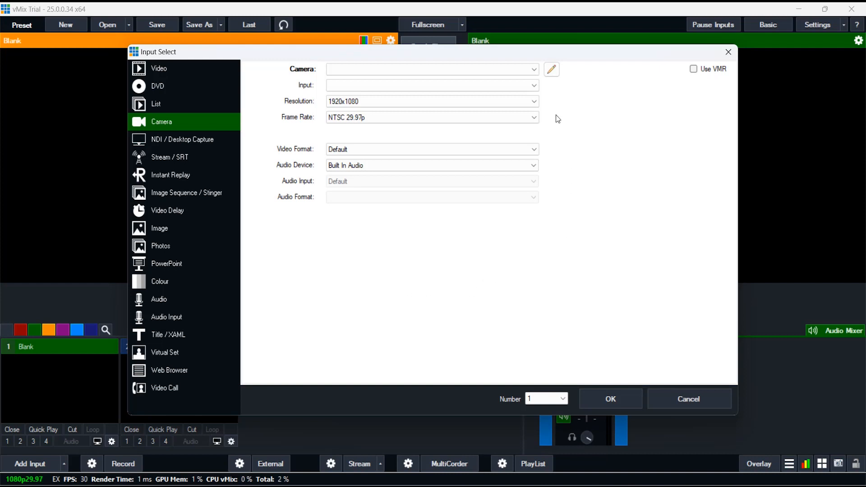
pyautogui.click(532, 70)
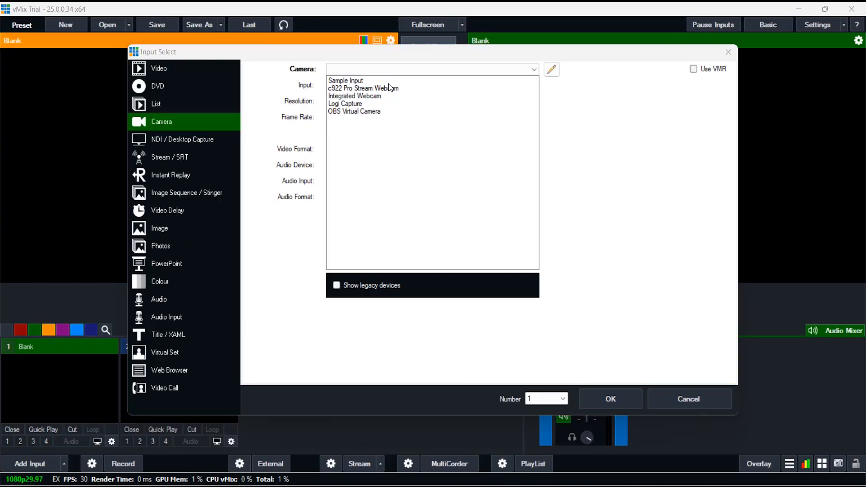
pyautogui.click(392, 88)
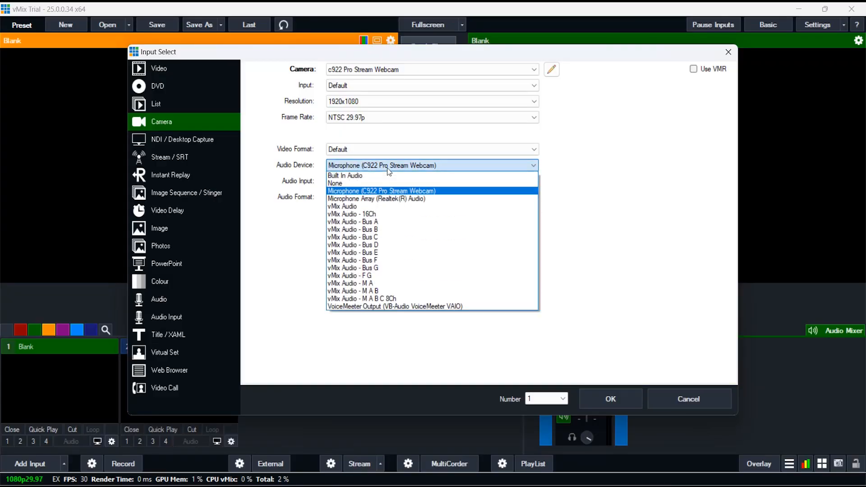
pyautogui.click(385, 183)
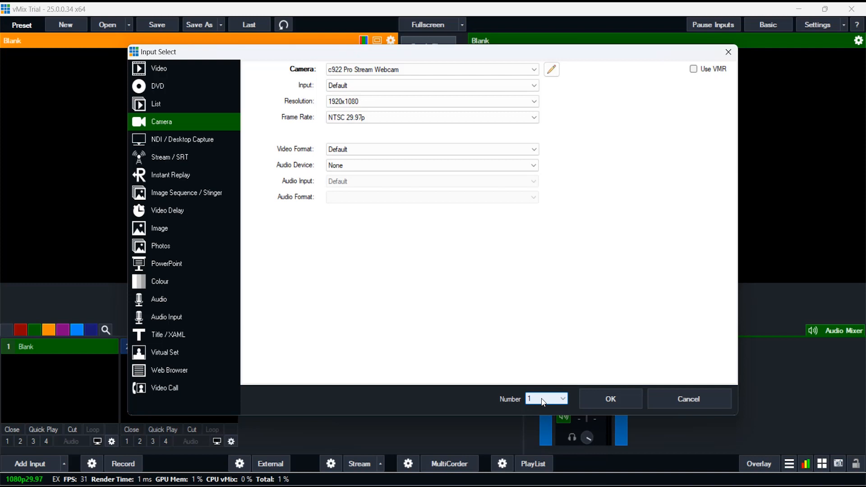
pyautogui.click(611, 401)
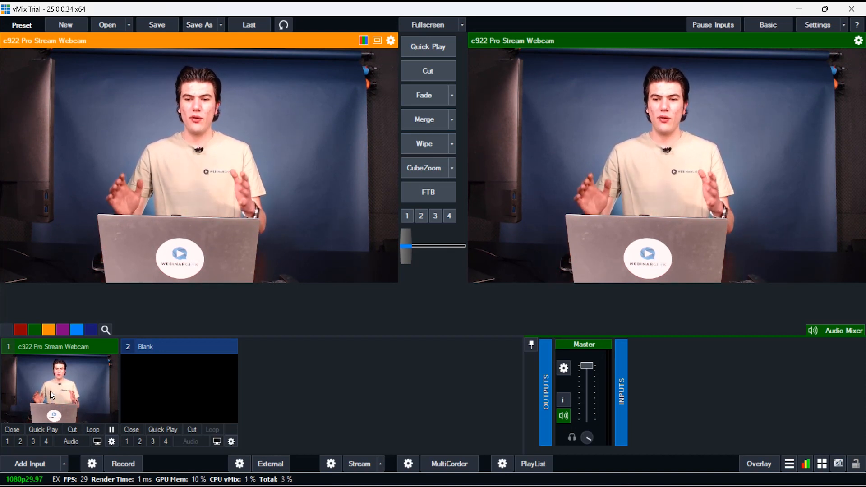
# - Collapse the webcam input's tile and expand it again
pyautogui.doubleClick(64, 349)
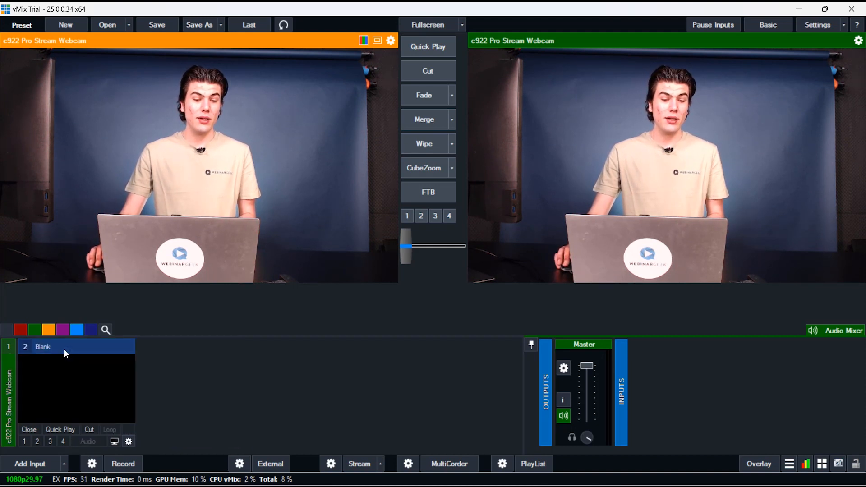
pyautogui.doubleClick(10, 397)
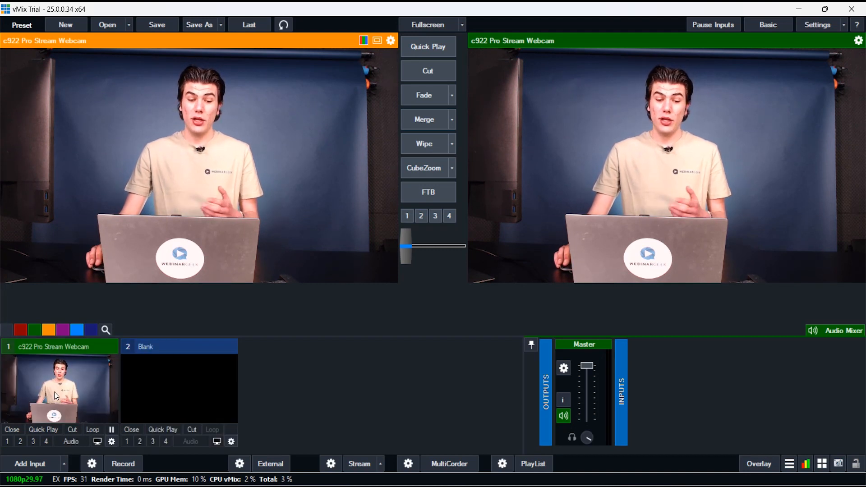
pyautogui.click(97, 442)
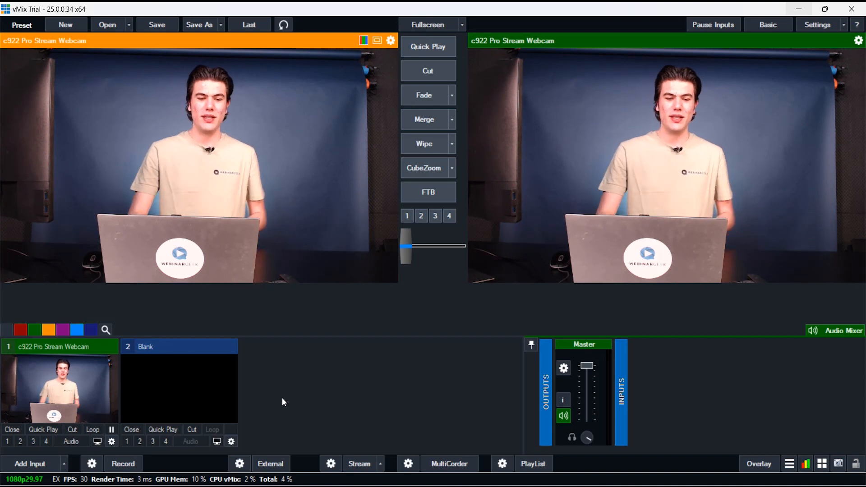
# - In the webcam input's general settings, switch Mirror on and off again and choose Preview as the mouse click action
pyautogui.click(111, 442)
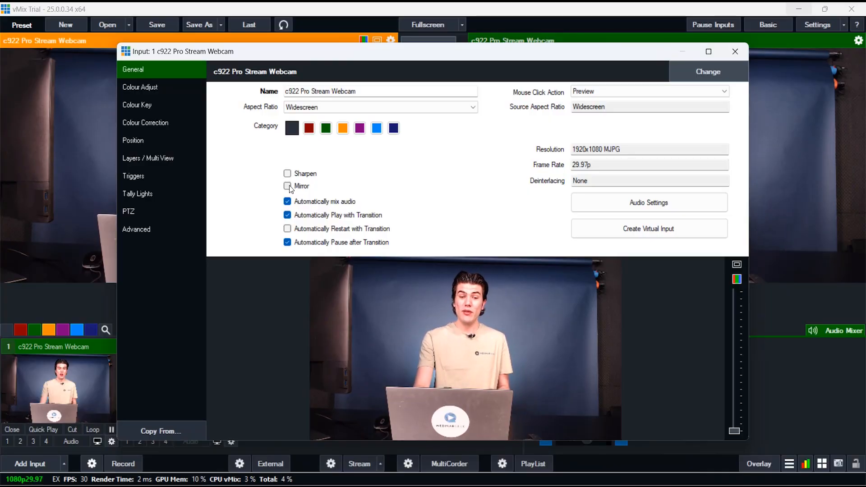
pyautogui.click(287, 186)
pyautogui.click(288, 186)
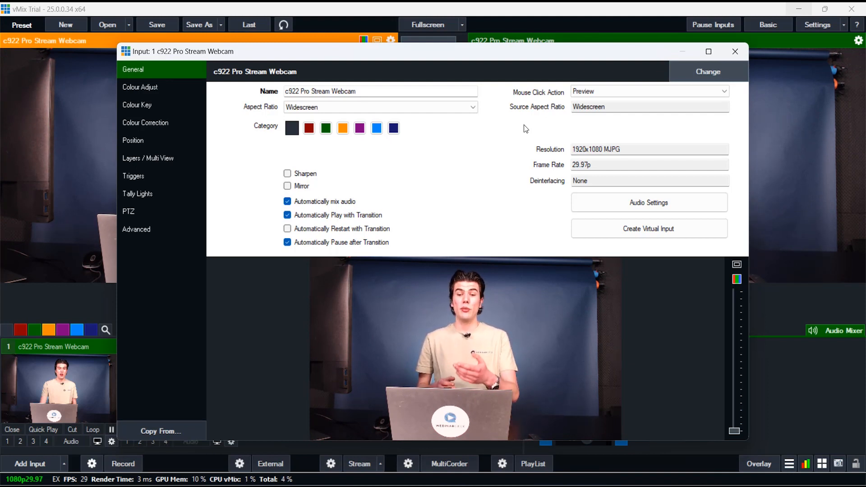
pyautogui.click(623, 94)
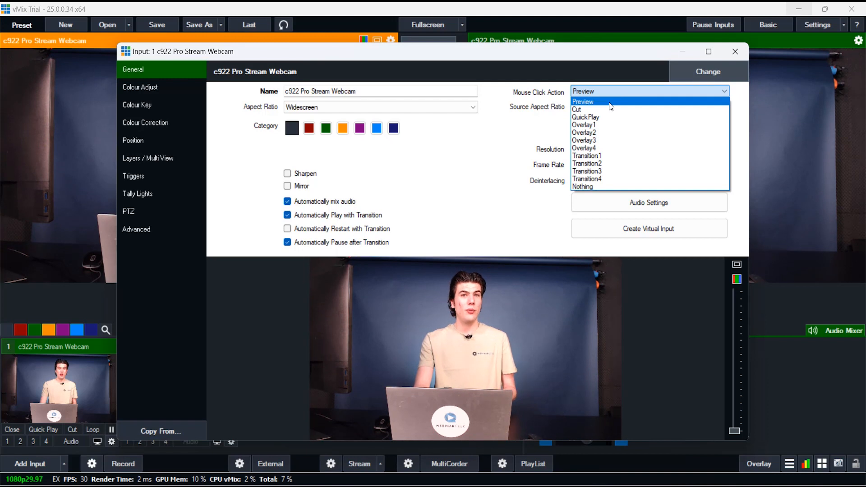
pyautogui.click(609, 103)
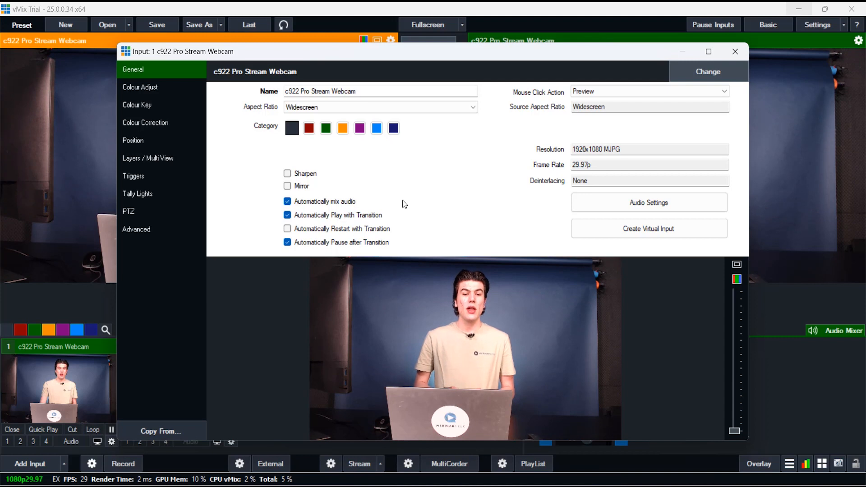
# - Try colour adjustments of Red 107, Green 205 and Blue 255 on the webcam input, and reset them
pyautogui.click(153, 86)
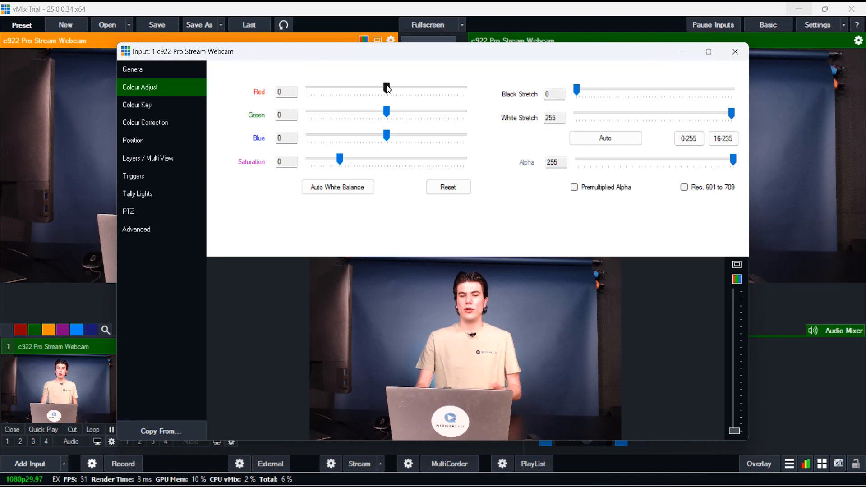
pyautogui.moveTo(388, 88); pyautogui.dragTo(419, 88)
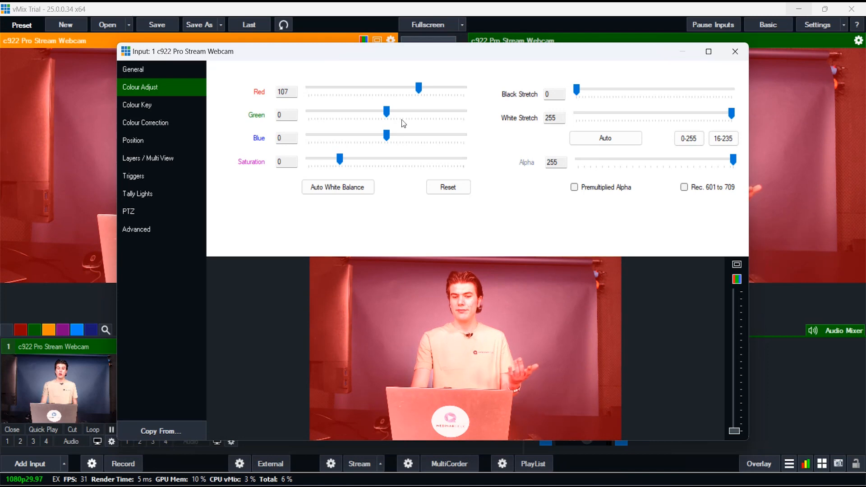
pyautogui.moveTo(387, 114); pyautogui.dragTo(448, 114)
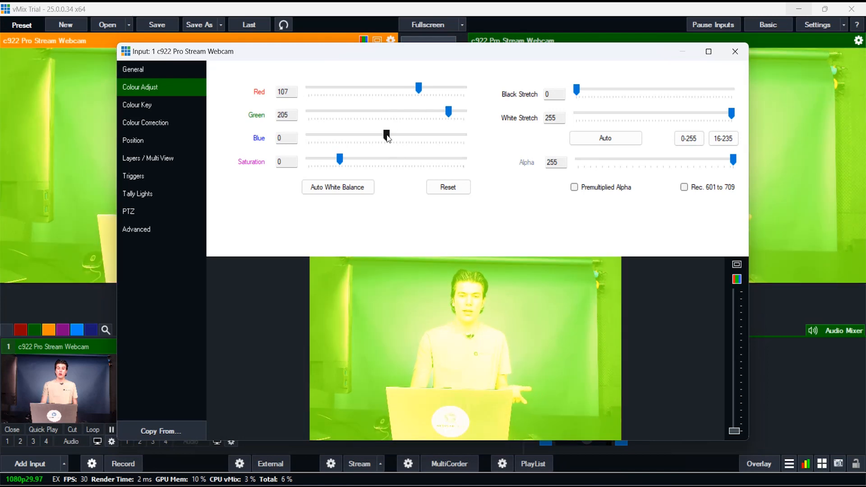
pyautogui.moveTo(386, 135); pyautogui.dragTo(496, 161)
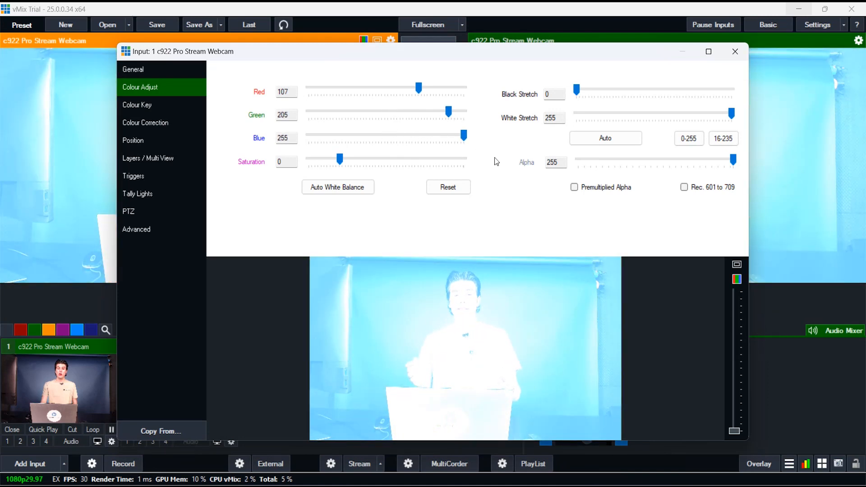
pyautogui.click(455, 189)
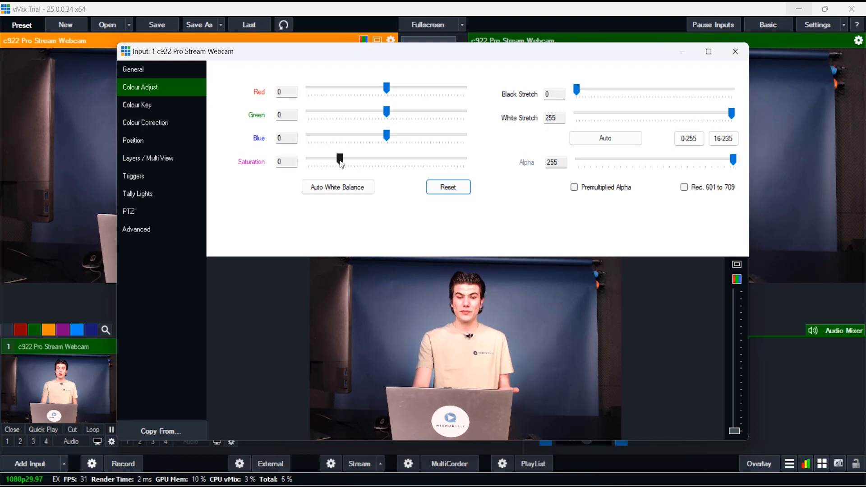
# - Try the webcam's Saturation at 1023 and at -255, and reset the colour values
pyautogui.moveTo(341, 164); pyautogui.dragTo(468, 166)
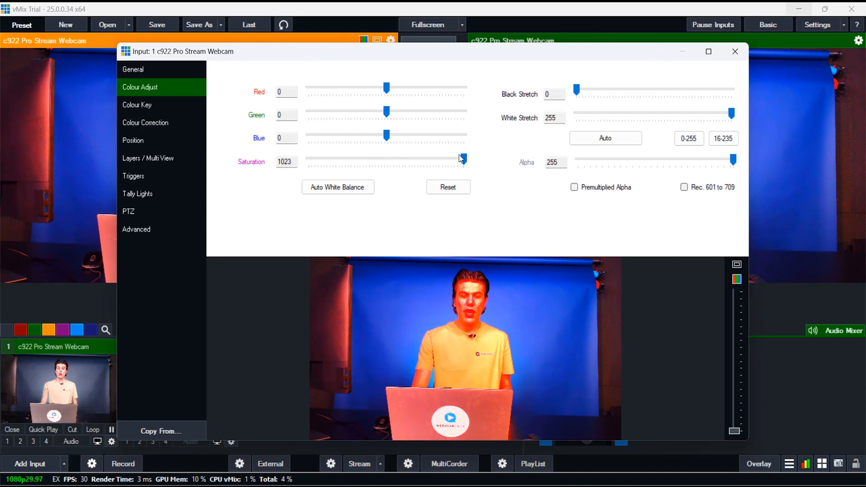
pyautogui.moveTo(461, 158); pyautogui.dragTo(239, 170)
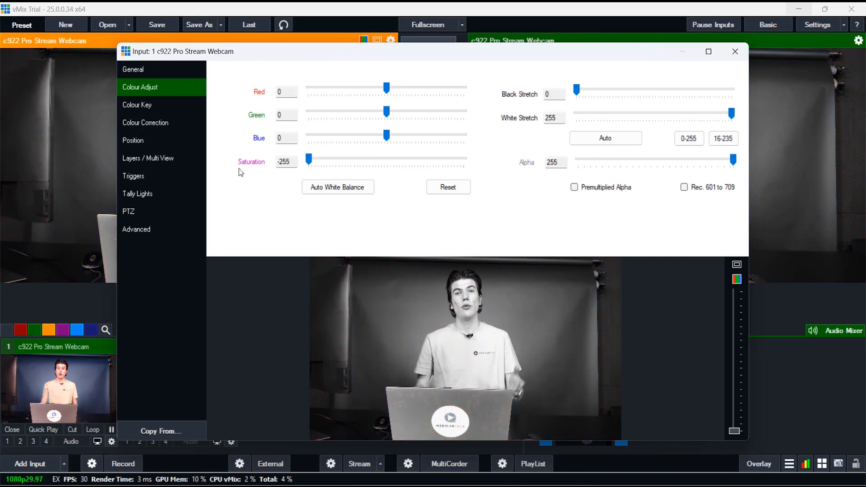
pyautogui.click(448, 186)
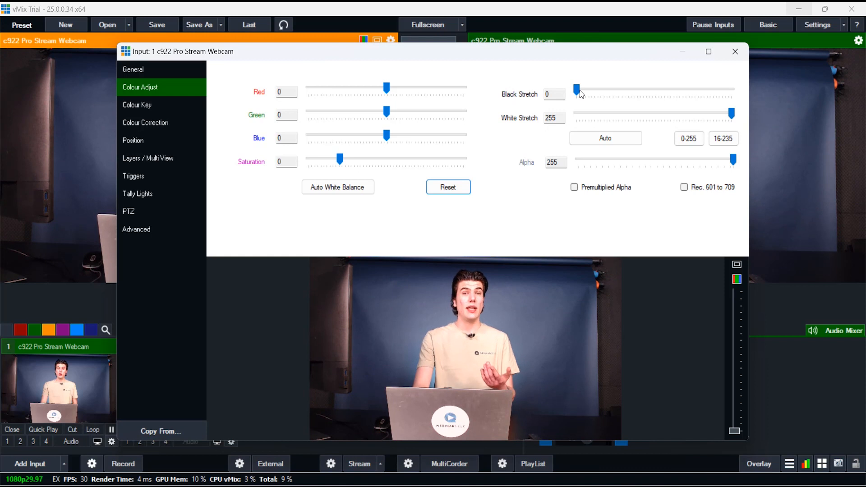
# - Try a Black Stretch of 160, return it to 0 and keep White Stretch at 255
pyautogui.moveTo(581, 92); pyautogui.dragTo(673, 93)
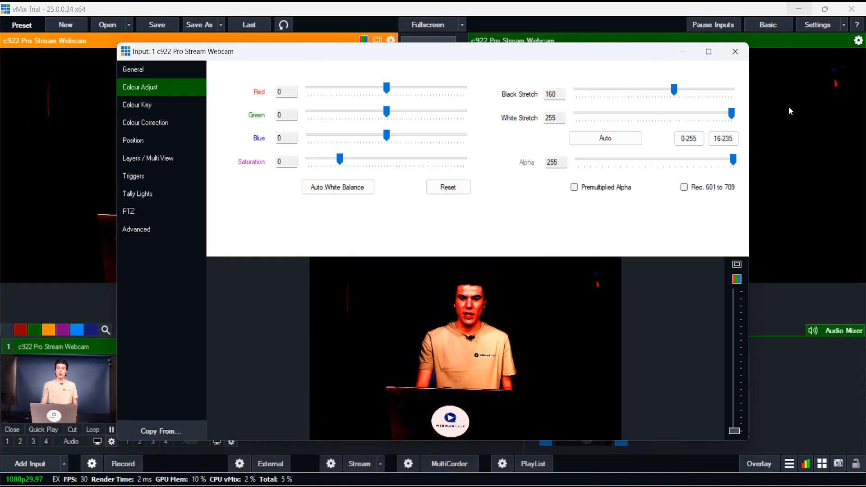
pyautogui.moveTo(674, 92); pyautogui.dragTo(558, 103)
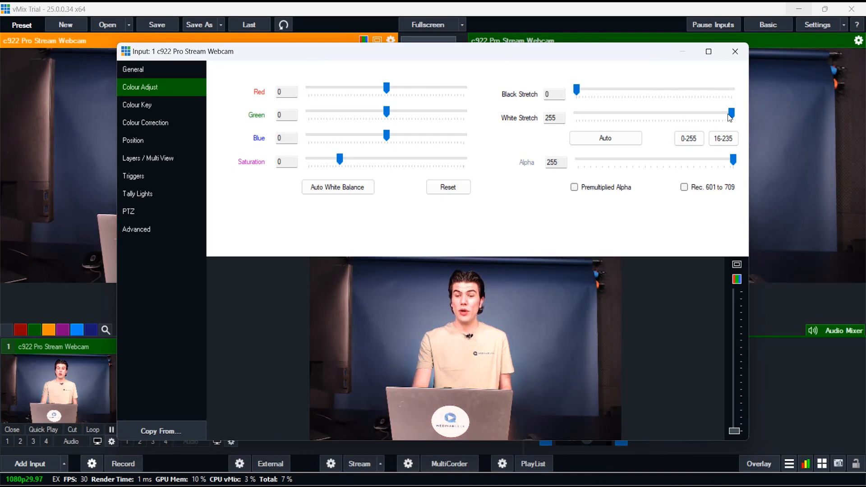
pyautogui.moveTo(731, 113); pyautogui.dragTo(769, 131)
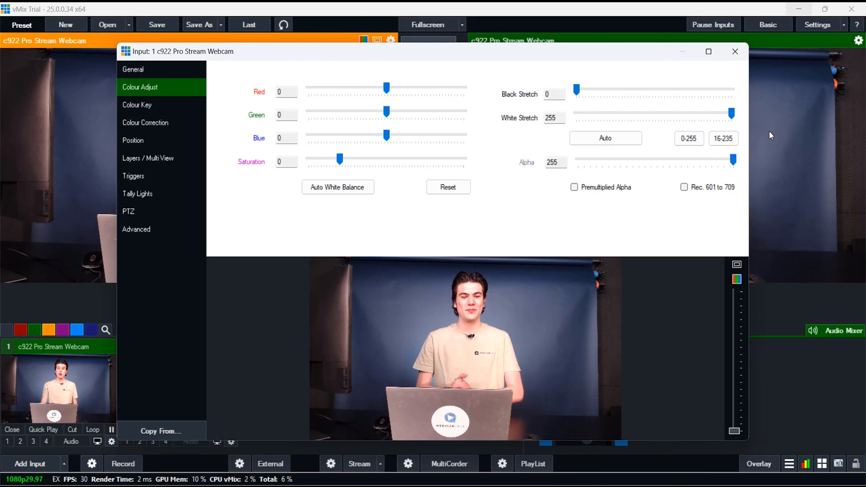
# - Look over the Colour Key and Colour Correction settings of the webcam input
pyautogui.click(153, 104)
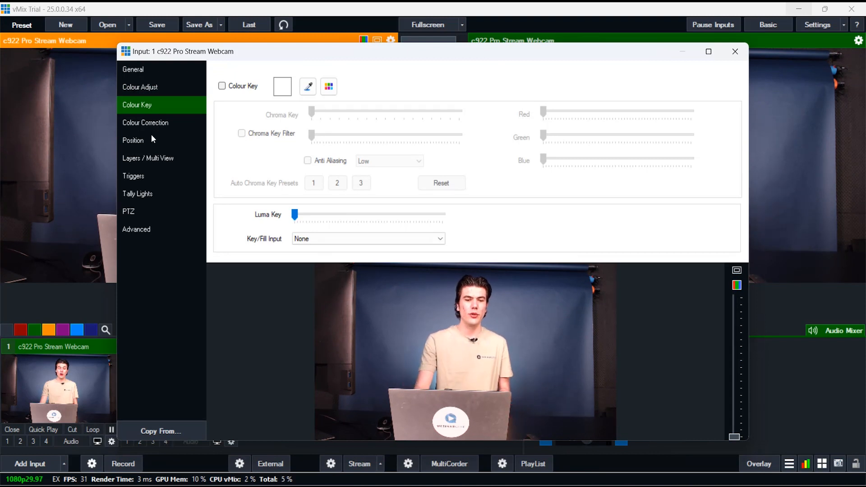
pyautogui.click(159, 122)
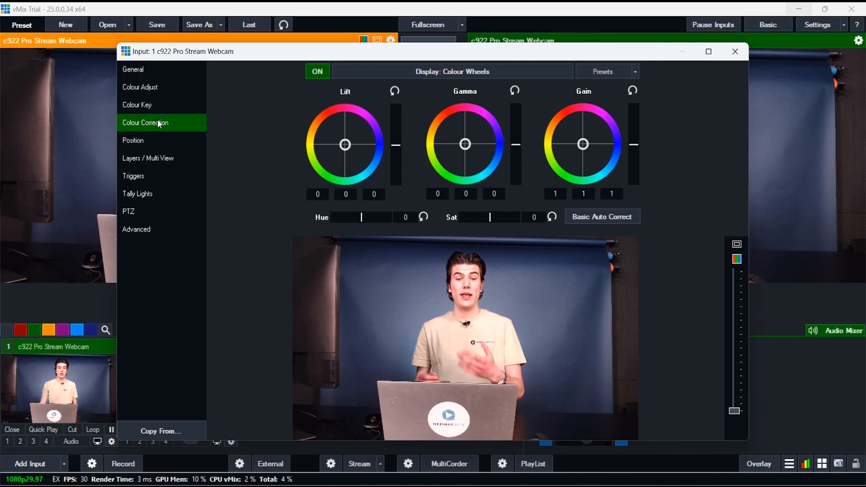
# - In the webcam's position settings, try Zoom 1.489, Zoom X 4.893 and Zoom Y 3.961, resetting each one
pyautogui.click(158, 145)
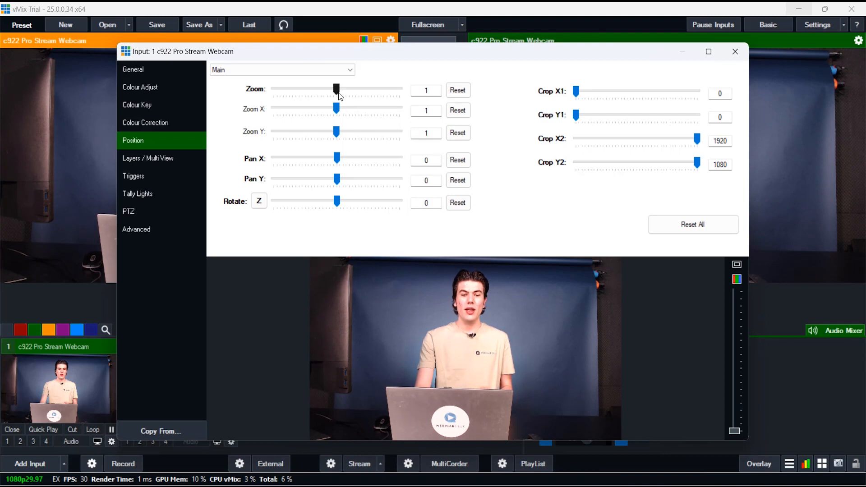
pyautogui.moveTo(339, 96)
pyautogui.mouseDown()
pyautogui.moveTo(374, 94)
pyautogui.moveTo(352, 97)
pyautogui.mouseUp()
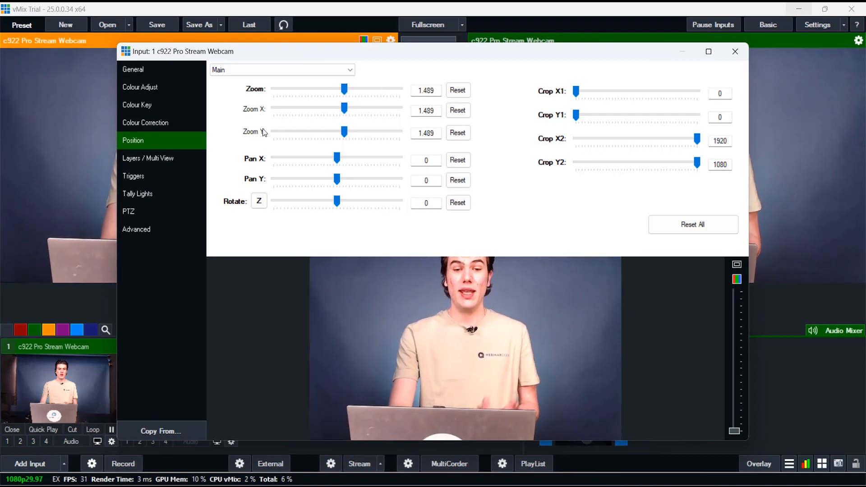
pyautogui.click(463, 95)
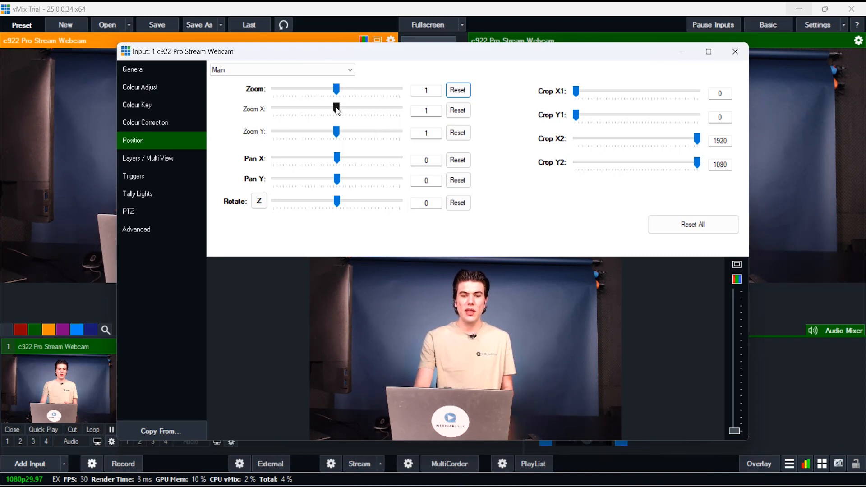
pyautogui.moveTo(336, 109); pyautogui.dragTo(399, 127)
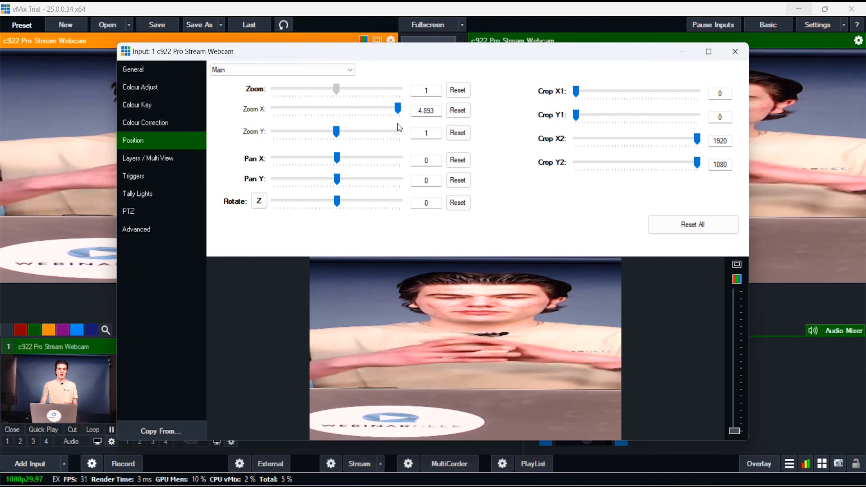
pyautogui.click(457, 110)
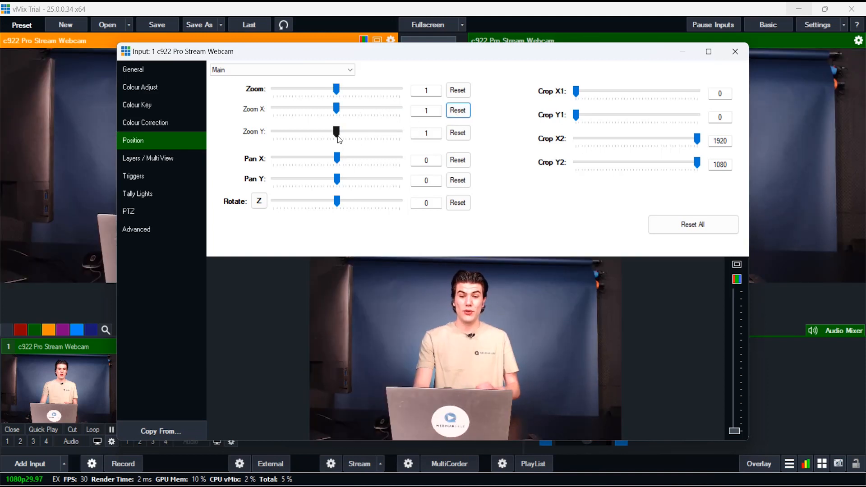
pyautogui.moveTo(337, 132); pyautogui.dragTo(383, 132)
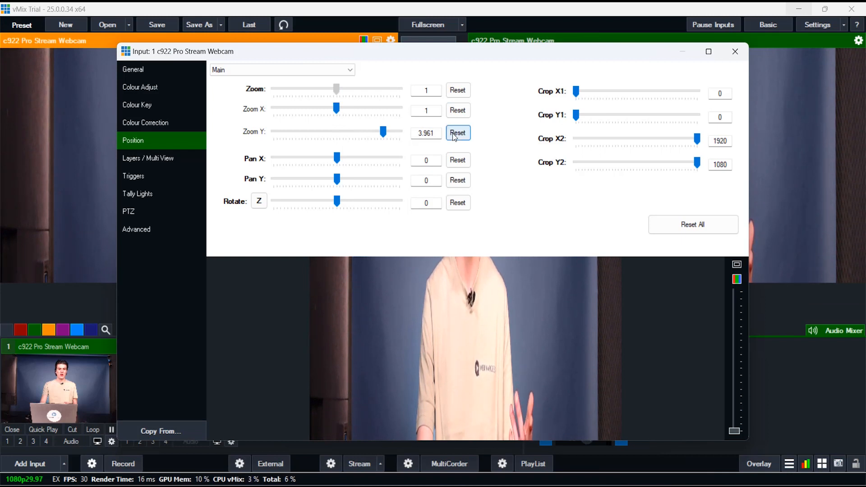
pyautogui.click(457, 132)
# - Try a Pan X of 0.96 and a Pan Y of -0.08 on the webcam image, resetting each one
pyautogui.moveTo(341, 164); pyautogui.dragTo(371, 163)
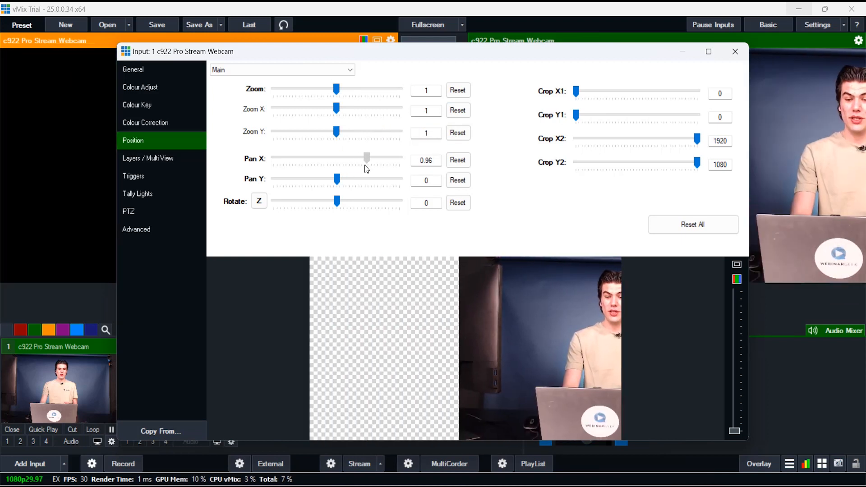
pyautogui.click(334, 182)
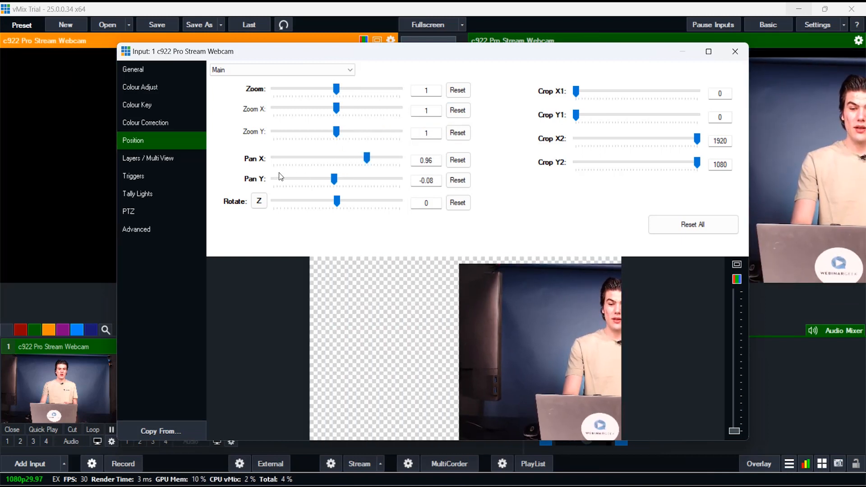
pyautogui.click(461, 162)
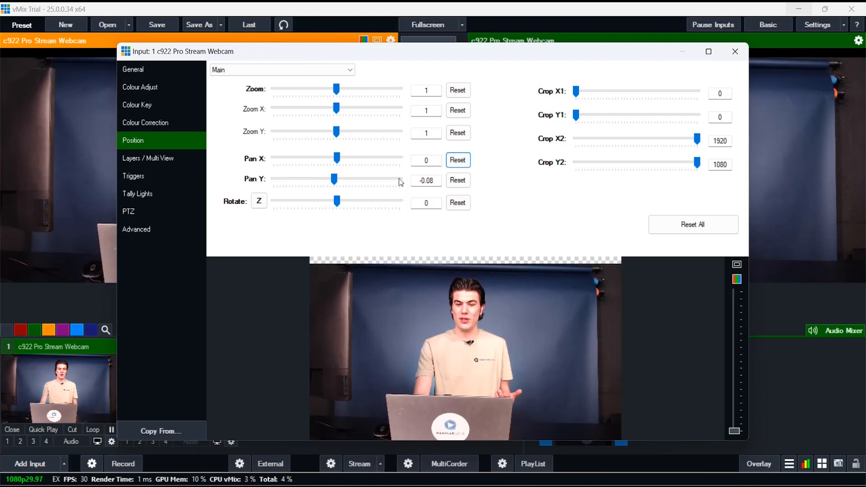
pyautogui.moveTo(335, 182)
pyautogui.mouseDown()
pyautogui.moveTo(378, 188)
pyautogui.moveTo(286, 188)
pyautogui.moveTo(340, 191)
pyautogui.mouseUp()
pyautogui.click(458, 180)
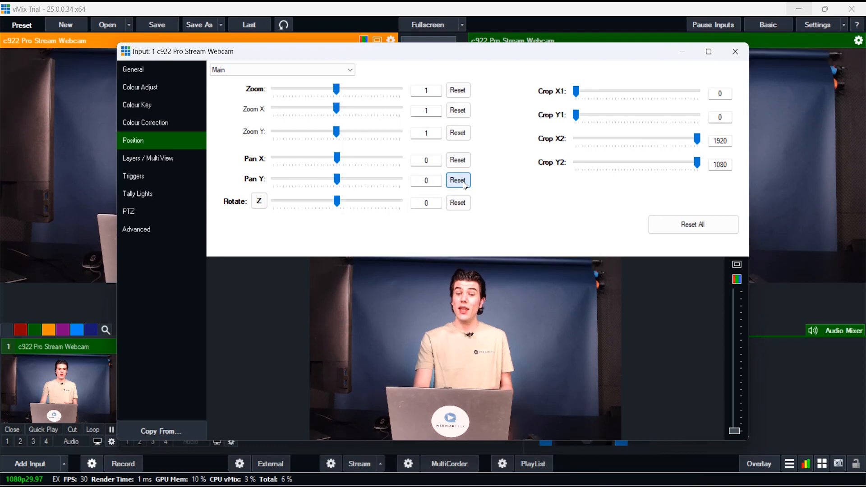
# - Try rotating the webcam image about Z by 6.283185, about Y by 2.563889 and about X by -3.972369, resetting each rotation
pyautogui.moveTo(337, 202); pyautogui.dragTo(402, 205)
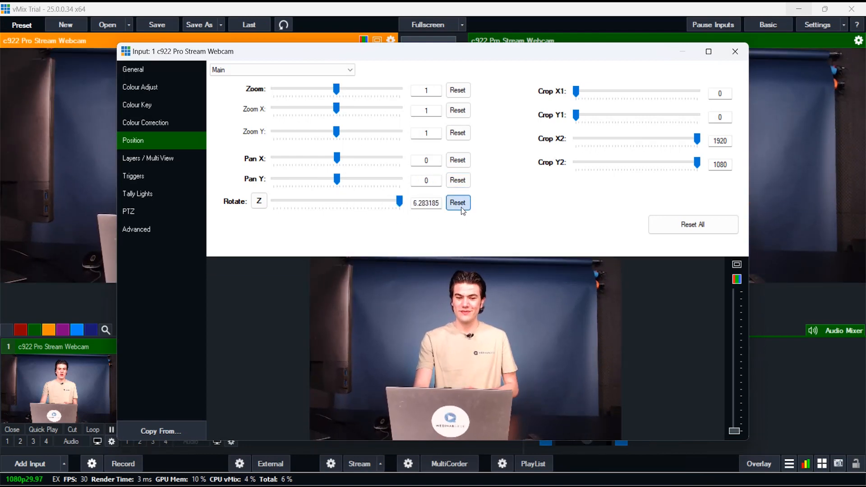
pyautogui.click(461, 208)
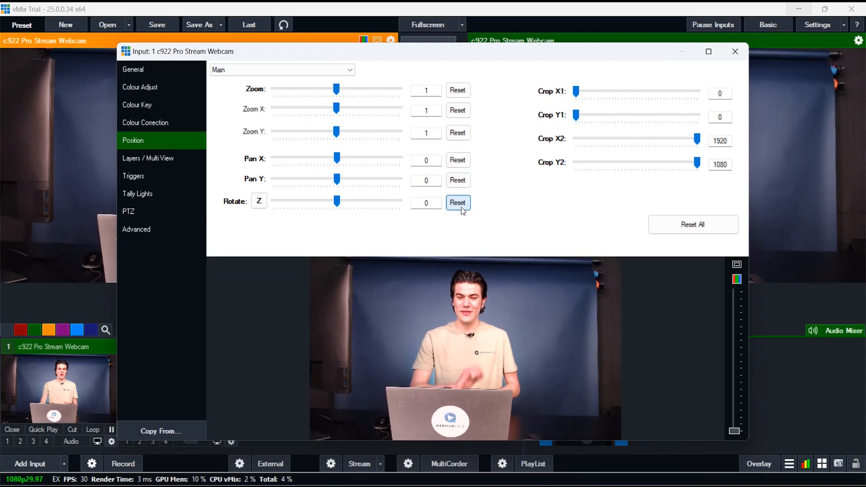
pyautogui.click(259, 201)
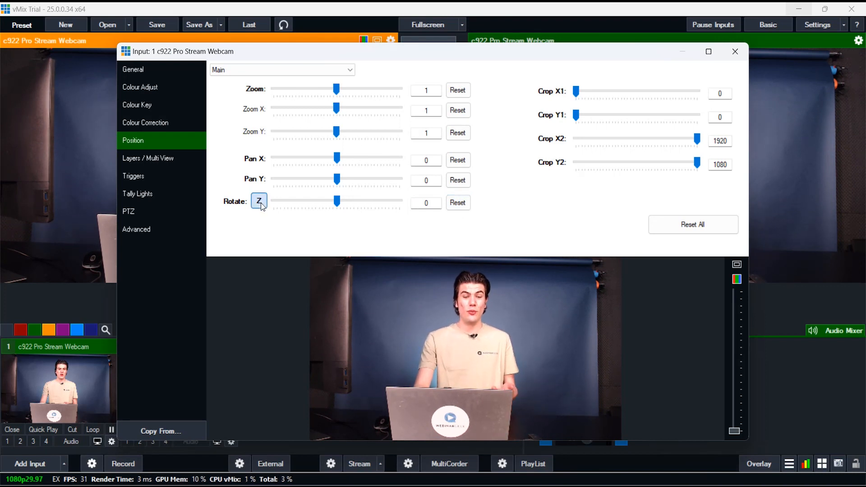
pyautogui.moveTo(337, 201); pyautogui.dragTo(362, 210)
pyautogui.click(260, 202)
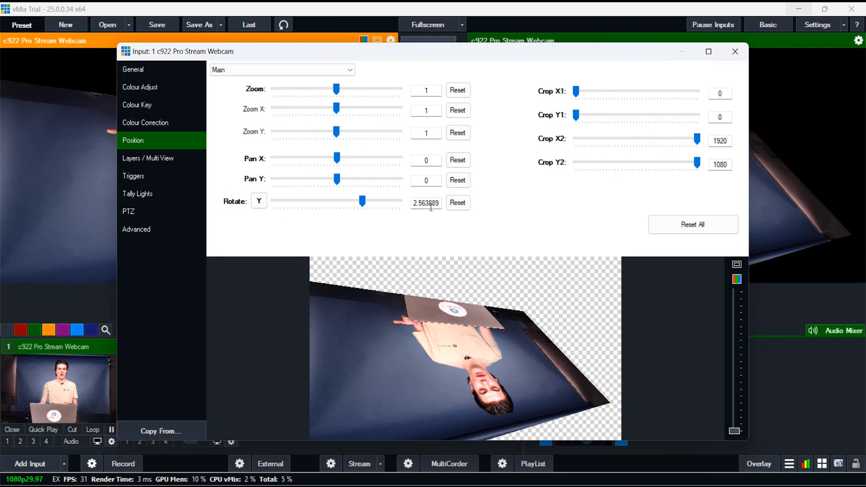
pyautogui.click(458, 203)
pyautogui.click(260, 203)
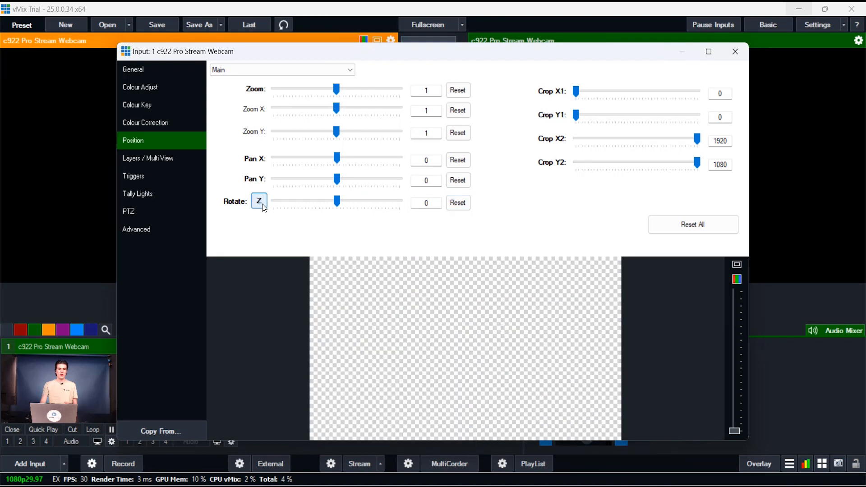
pyautogui.click(259, 202)
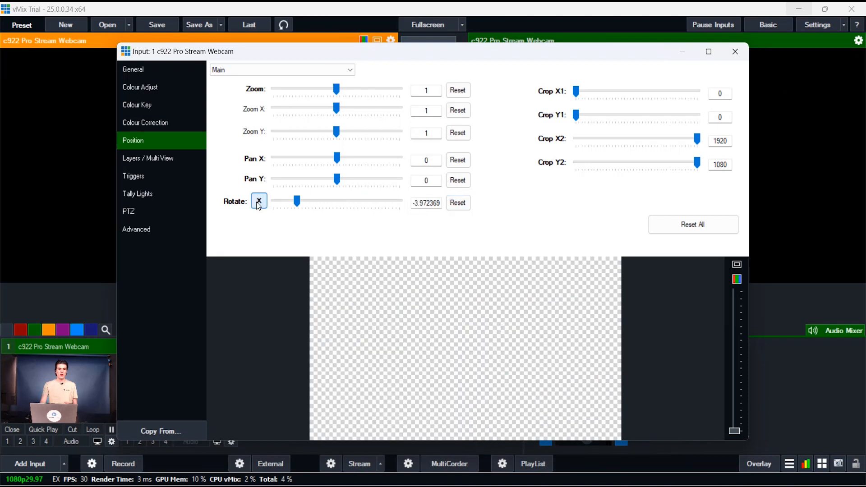
pyautogui.click(457, 207)
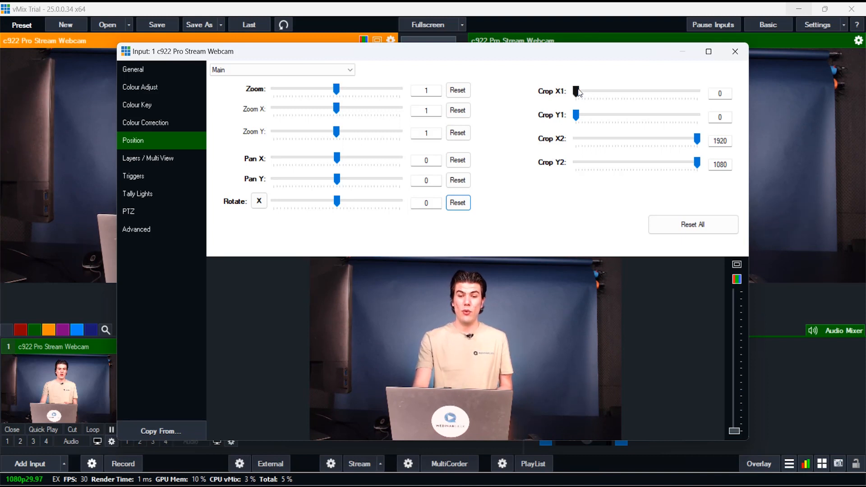
# - Try cropping the webcam image with Crop X2 at 170 and Crop Y2 at 0, and reset all position values
pyautogui.moveTo(578, 92); pyautogui.dragTo(576, 115)
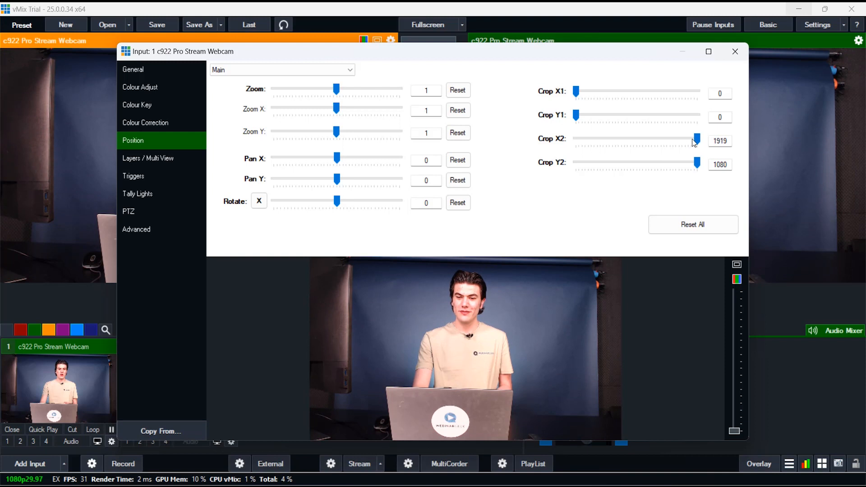
pyautogui.moveTo(694, 142); pyautogui.dragTo(596, 158)
pyautogui.moveTo(697, 164); pyautogui.dragTo(566, 166)
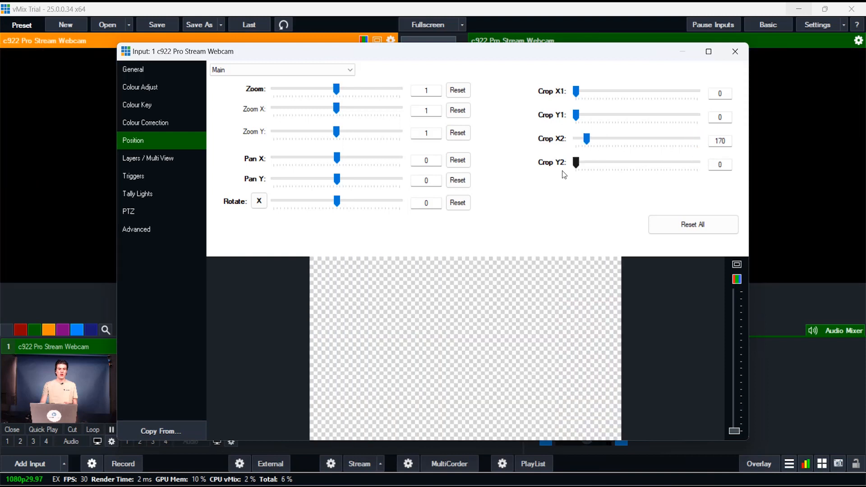
pyautogui.click(697, 226)
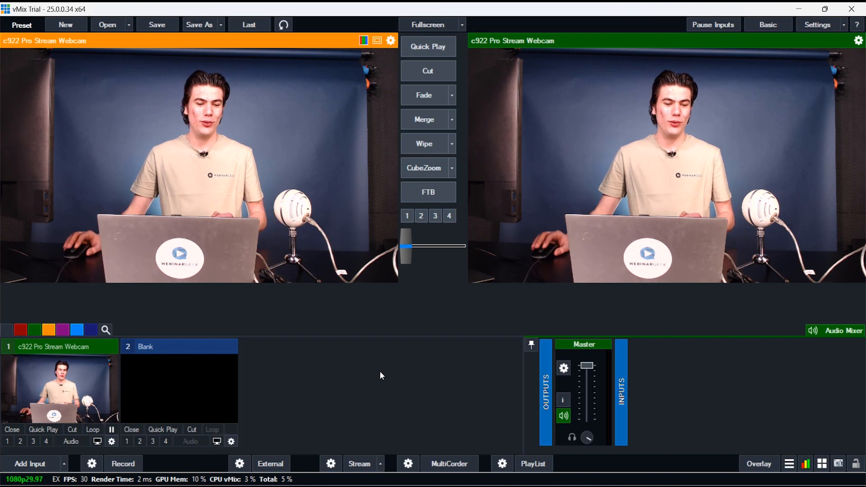
# - Add an audio input using Microphone (Blue Snowball) as the device, with Mute in Headphones enabled, as input number 2
pyautogui.click(34, 466)
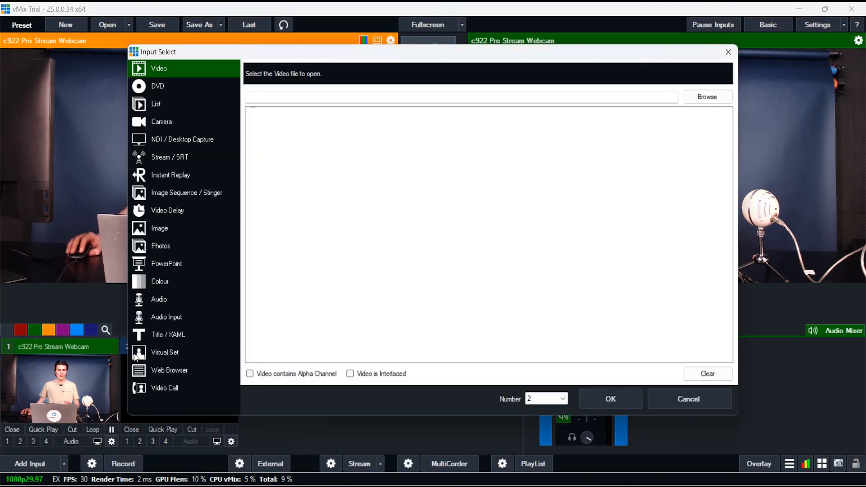
pyautogui.click(172, 319)
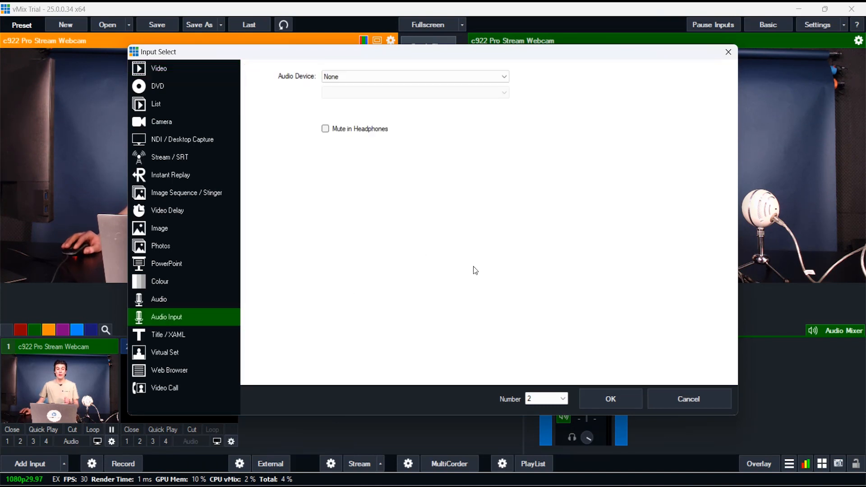
pyautogui.click(502, 77)
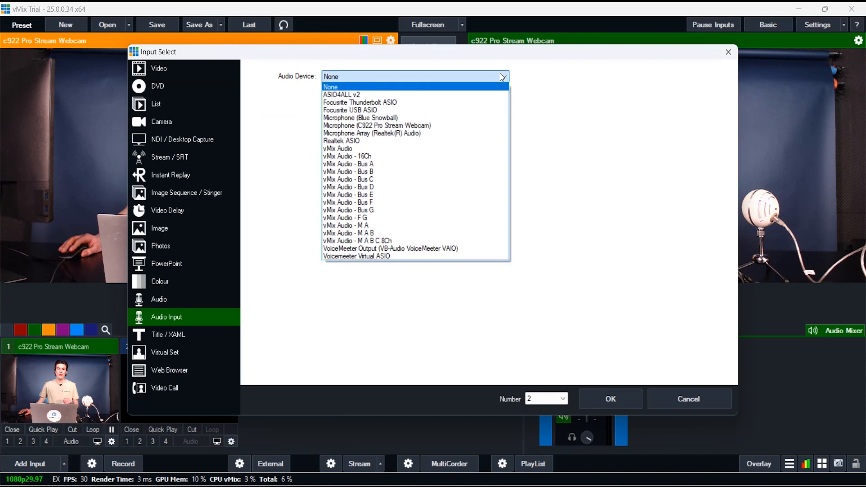
pyautogui.click(440, 119)
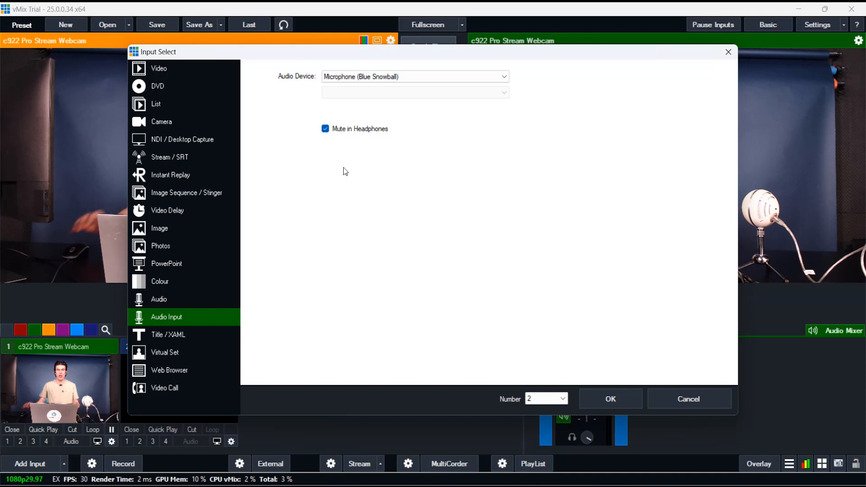
pyautogui.click(618, 401)
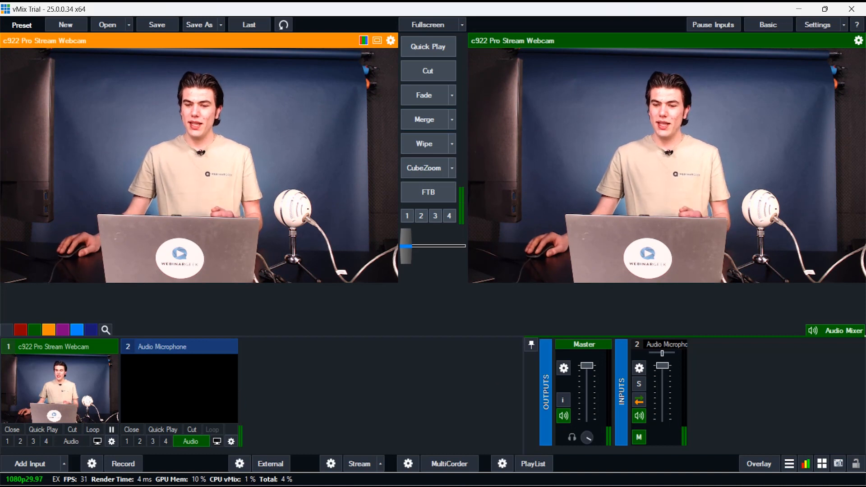
# - In the microphone's audio settings, try the SeparateMono channel with Gain 1 and Gain 2 at 24 dB, reset both gains and restore channel All
pyautogui.click(639, 370)
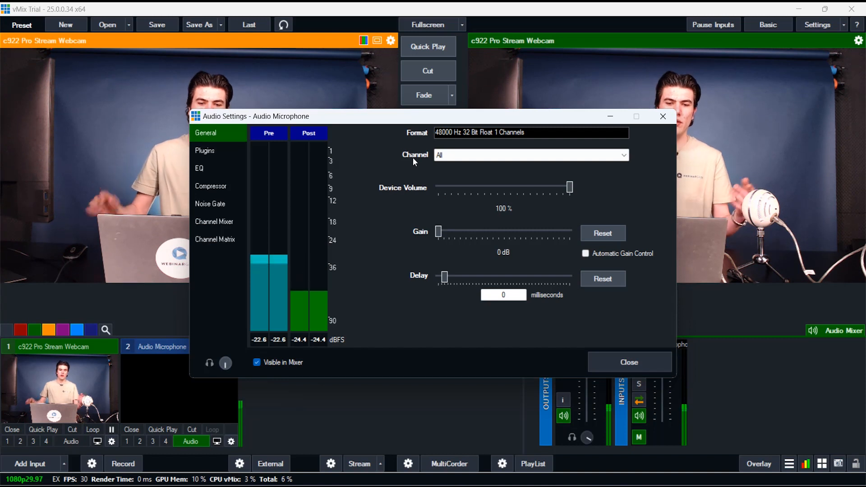
pyautogui.click(476, 156)
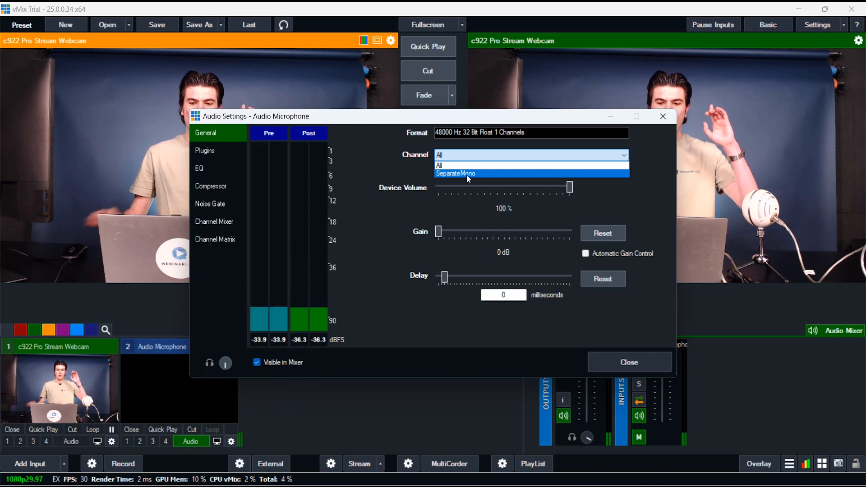
pyautogui.click(457, 173)
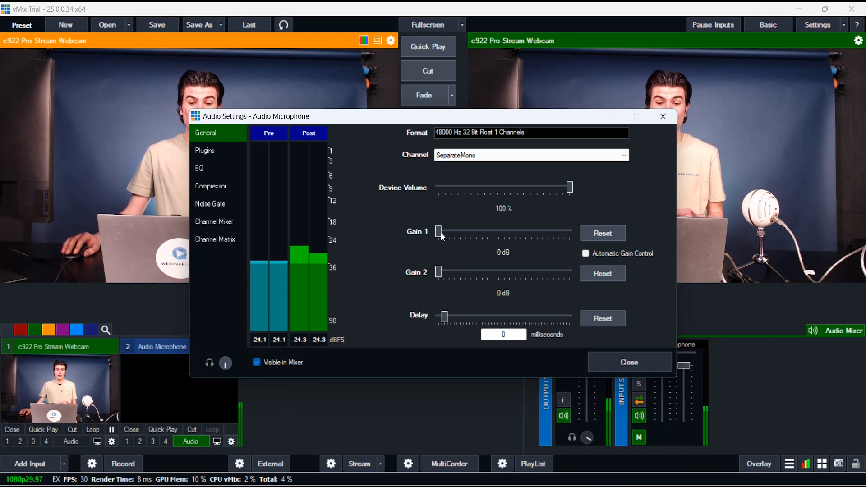
pyautogui.moveTo(440, 233); pyautogui.dragTo(582, 239)
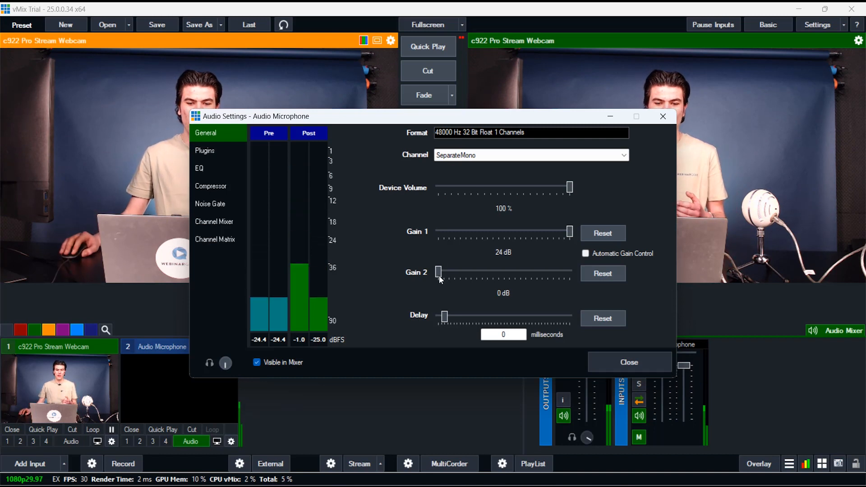
pyautogui.moveTo(439, 273); pyautogui.dragTo(569, 273)
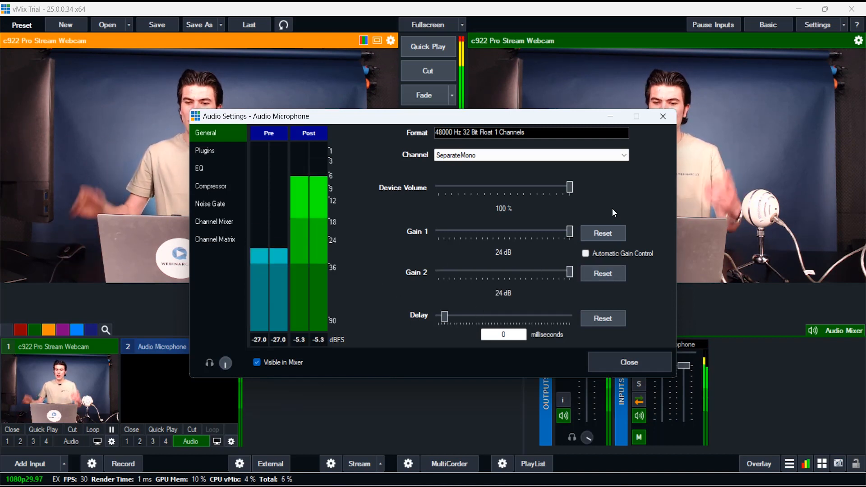
pyautogui.click(605, 234)
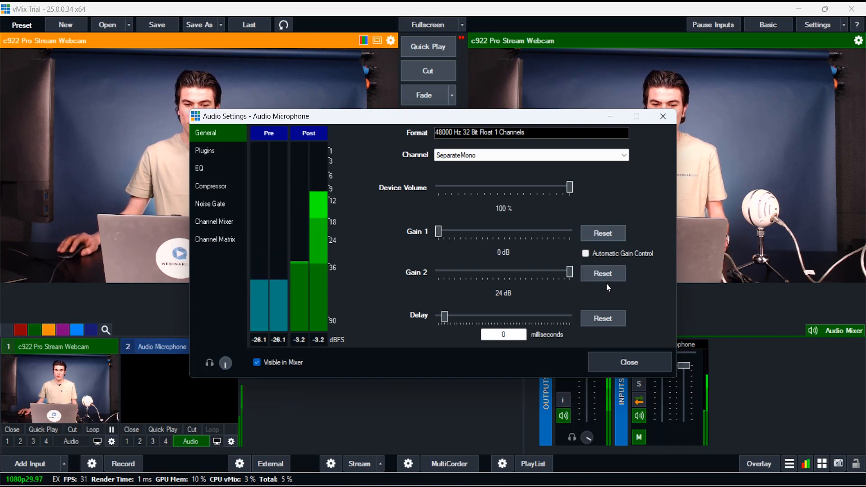
pyautogui.click(609, 275)
pyautogui.click(577, 162)
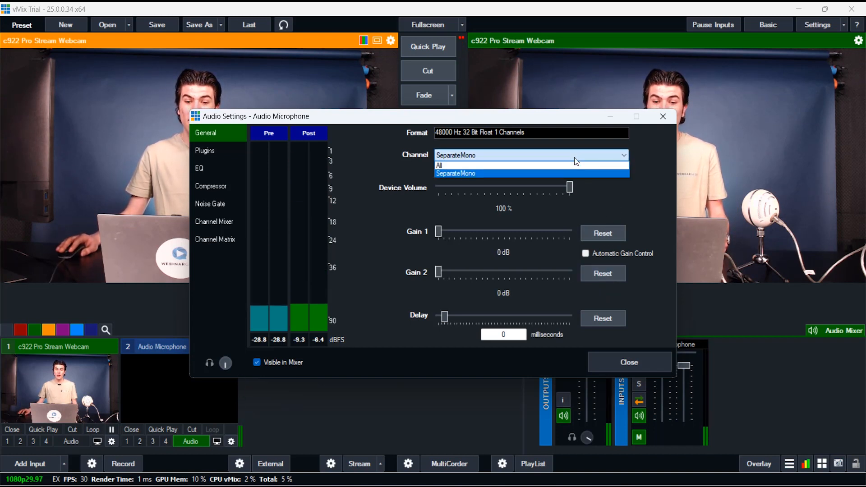
pyautogui.click(547, 165)
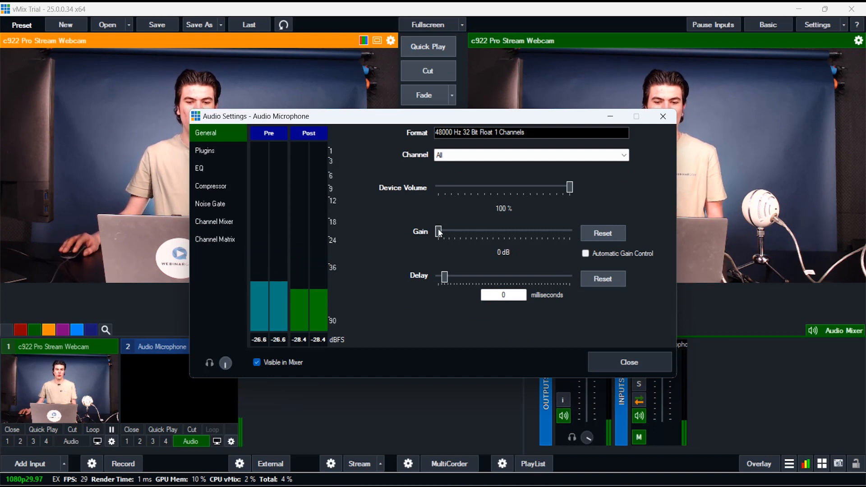
# - Try a Gain of 24 dB and return it to 0 dB, and switch the microphone's Visible in Mixer option off and on again
pyautogui.moveTo(439, 231); pyautogui.dragTo(618, 241)
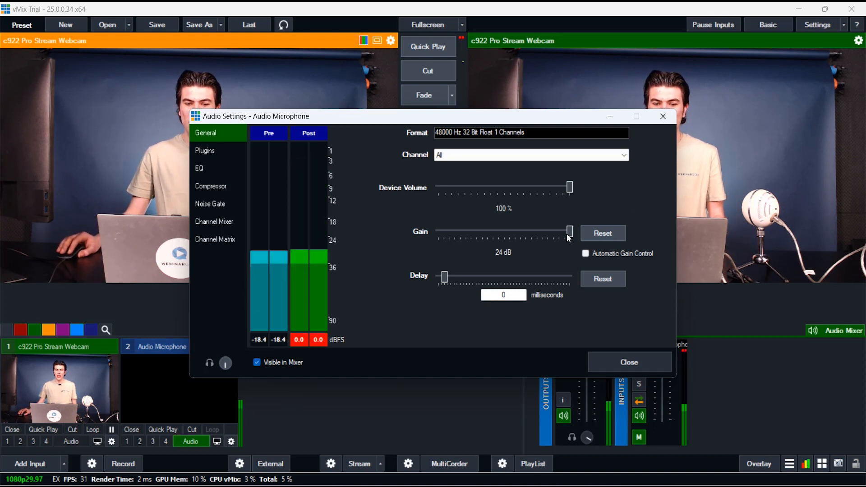
pyautogui.moveTo(459, 233); pyautogui.dragTo(444, 232)
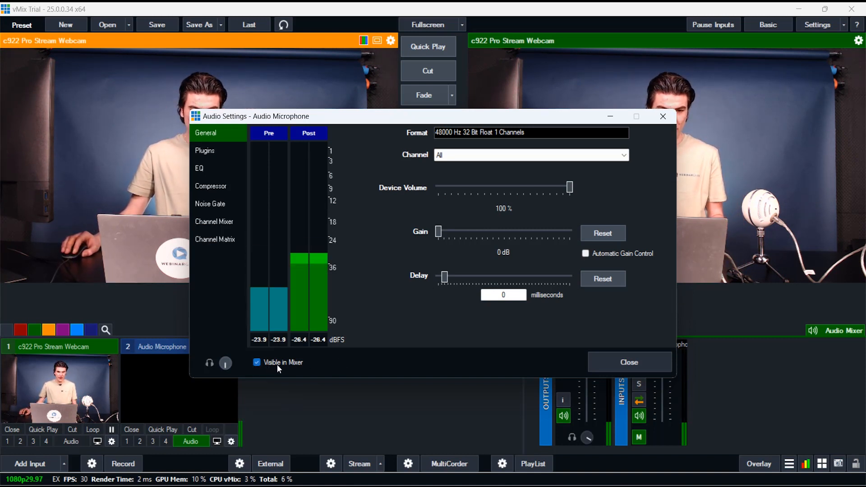
pyautogui.click(257, 362)
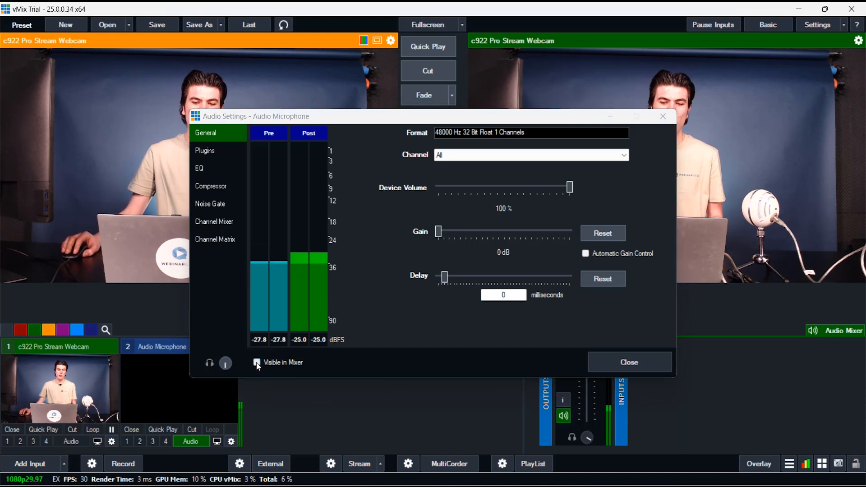
pyautogui.click(257, 362)
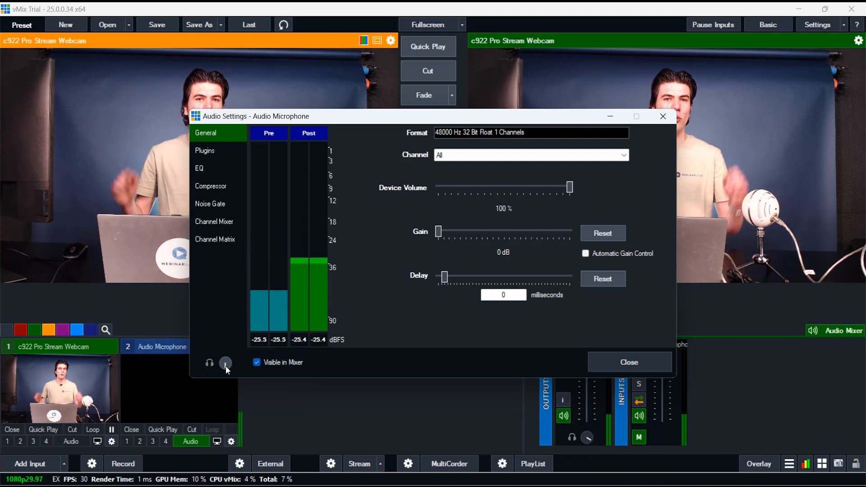
# - Look over the microphone's Plugins, EQ, Compressor, Noise Gate, Channel Mixer and Channel Matrix settings, and return to the General settings
pyautogui.click(210, 152)
pyautogui.click(210, 168)
pyautogui.click(215, 186)
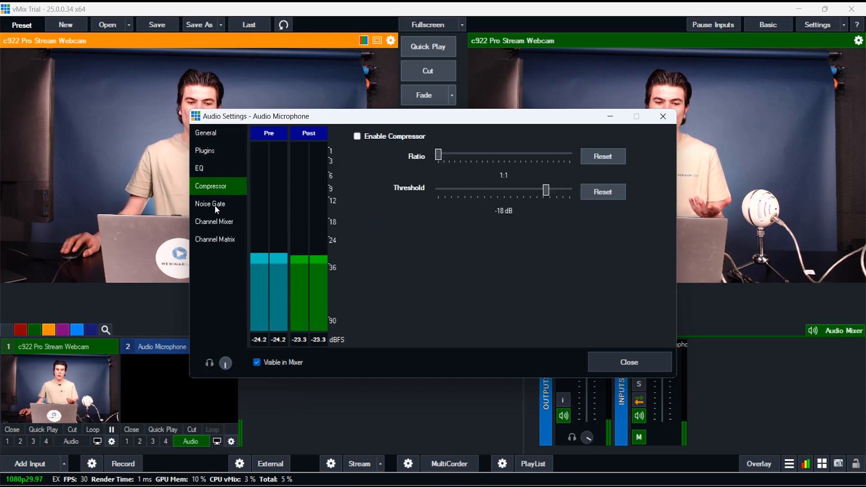
pyautogui.click(215, 204)
pyautogui.click(218, 222)
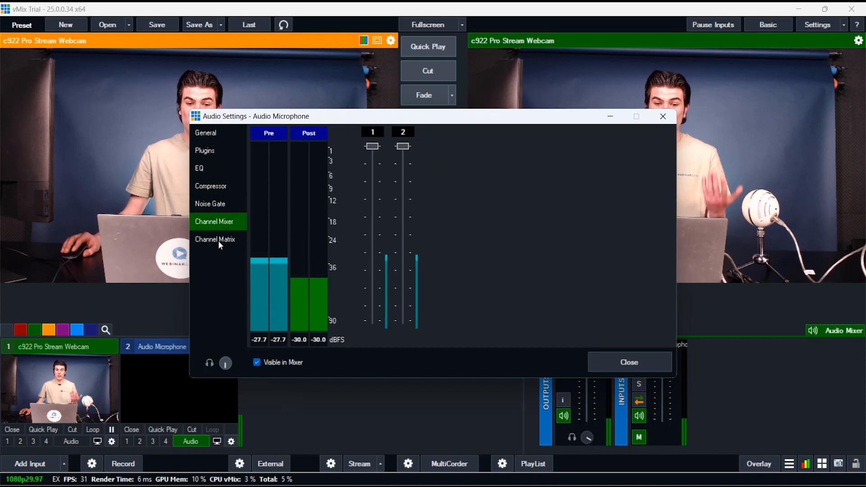
pyautogui.click(214, 240)
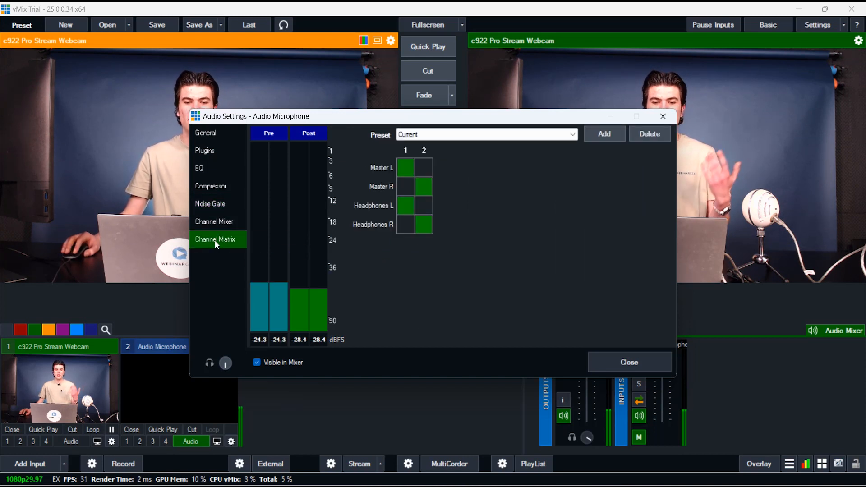
pyautogui.click(211, 136)
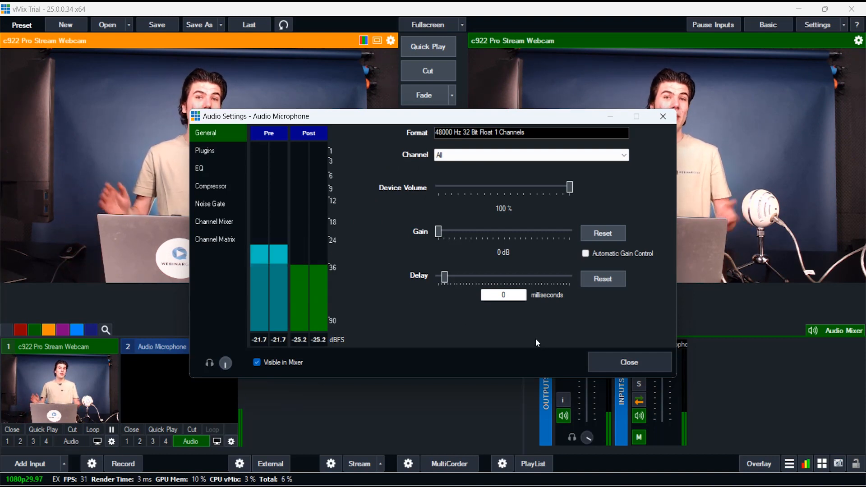
# - Close the microphone's audio settings and switch its Solo option in the audio mixer on and off again
pyautogui.click(617, 363)
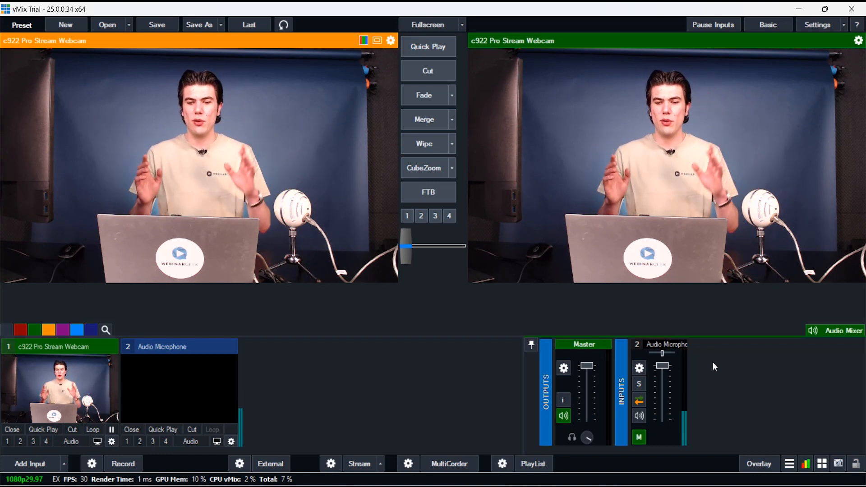
pyautogui.moveTo(661, 364)
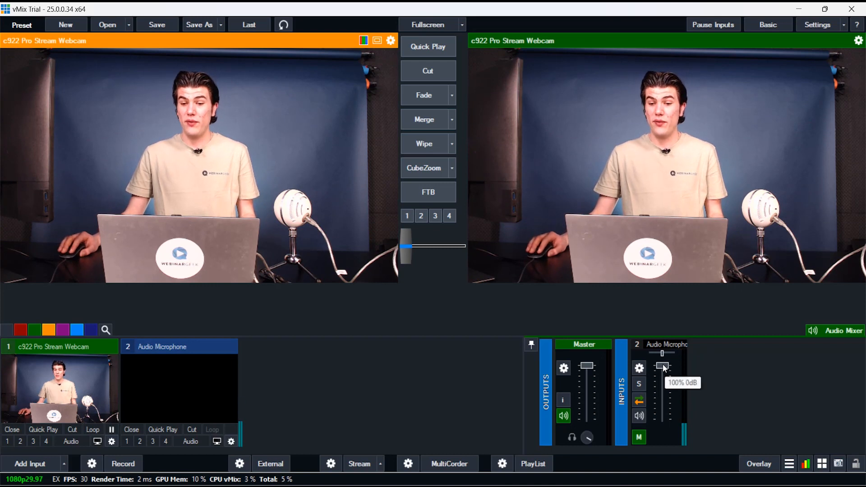
pyautogui.click(639, 385)
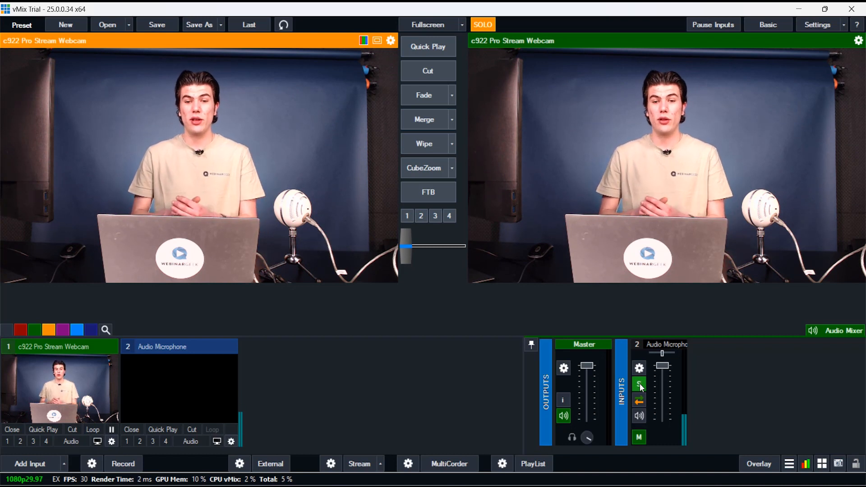
pyautogui.click(639, 384)
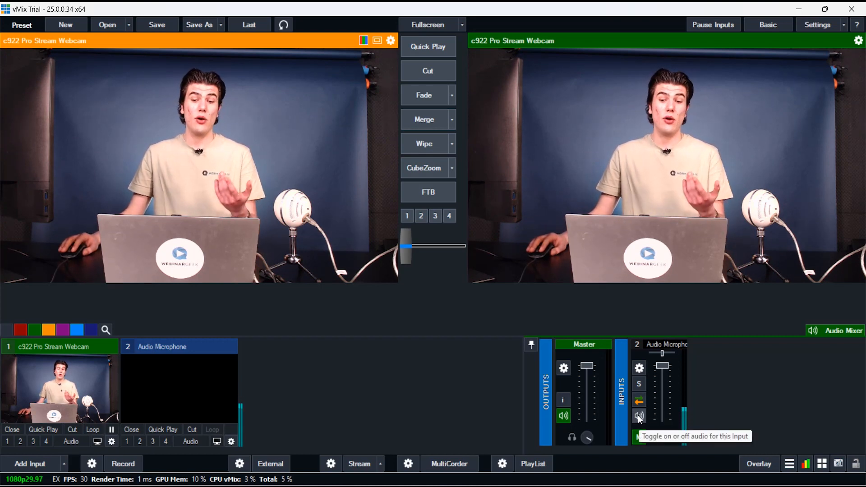
# - Toggle the microphone's audio on and off from both its mixer channel and its input tile, leaving the audio on
pyautogui.click(638, 417)
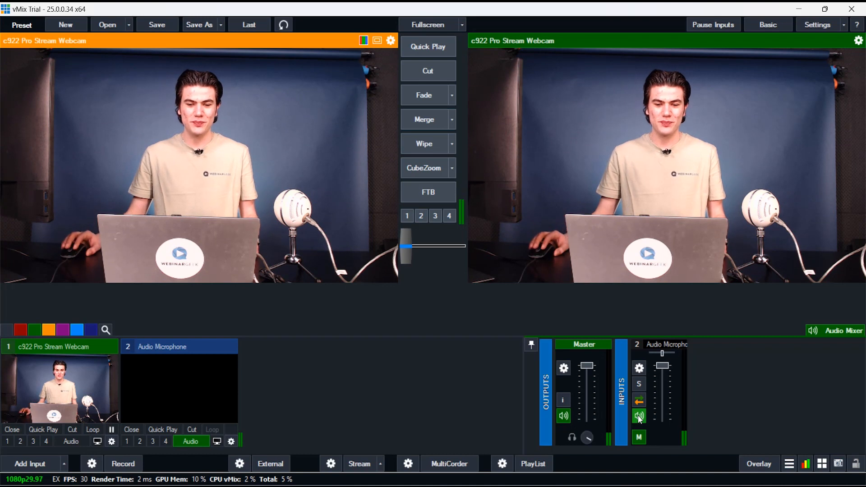
pyautogui.click(639, 417)
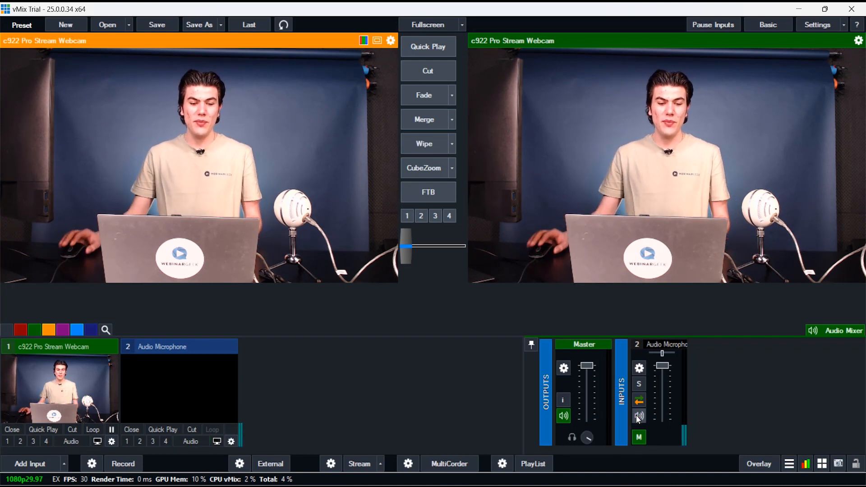
pyautogui.click(191, 441)
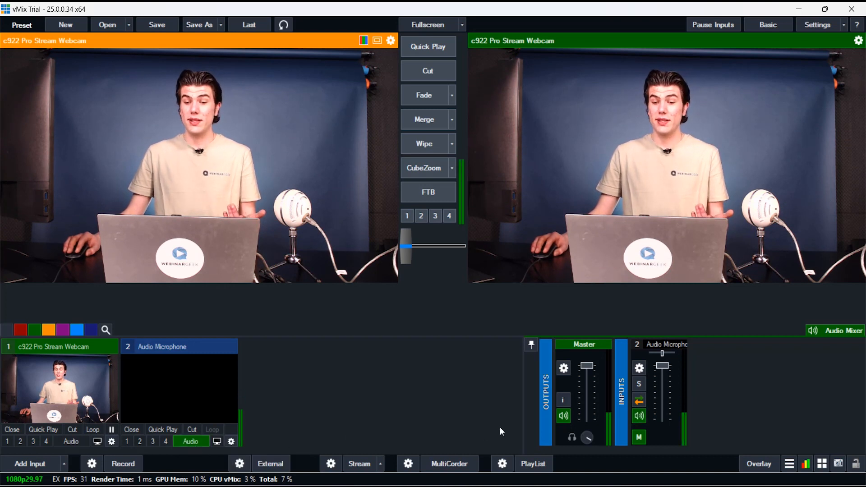
pyautogui.click(640, 417)
pyautogui.click(640, 416)
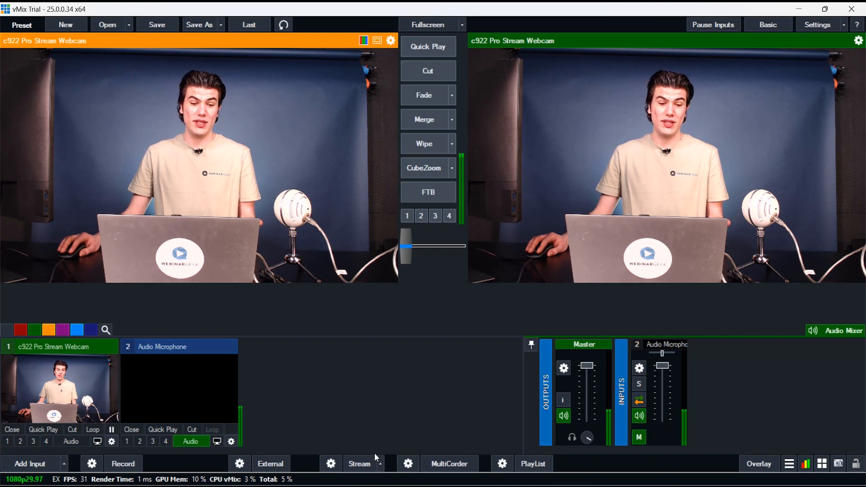
pyautogui.click(189, 440)
pyautogui.click(638, 418)
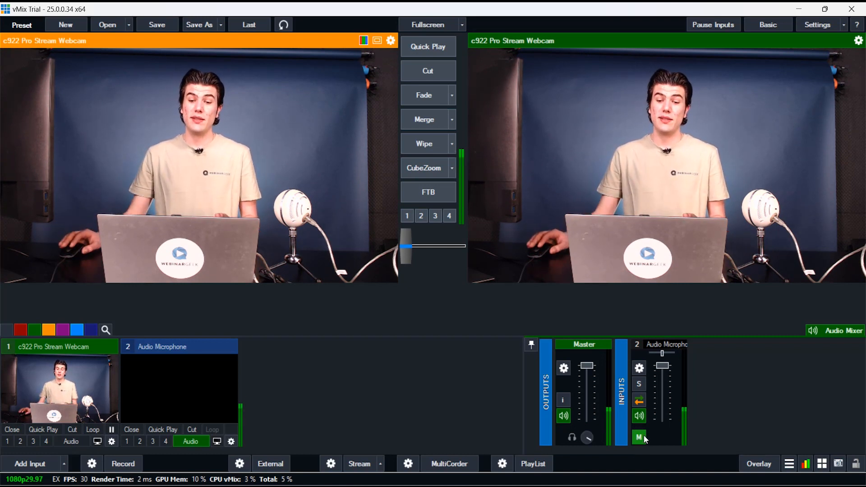
pyautogui.moveTo(588, 370)
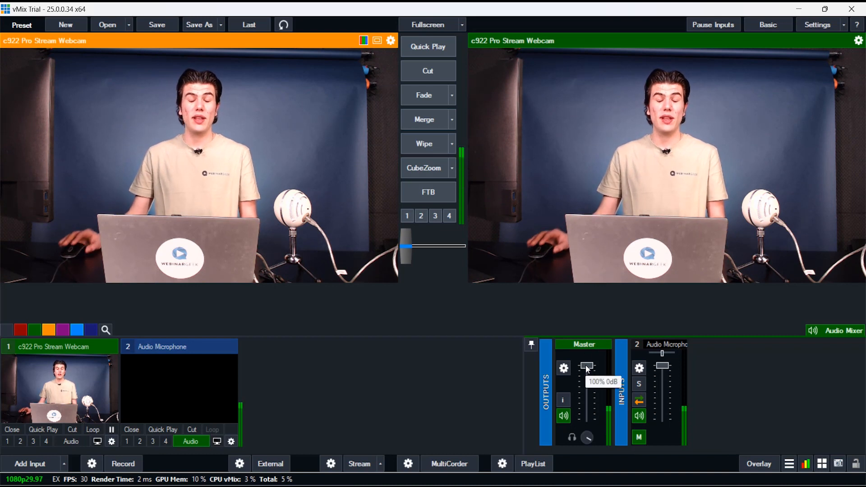